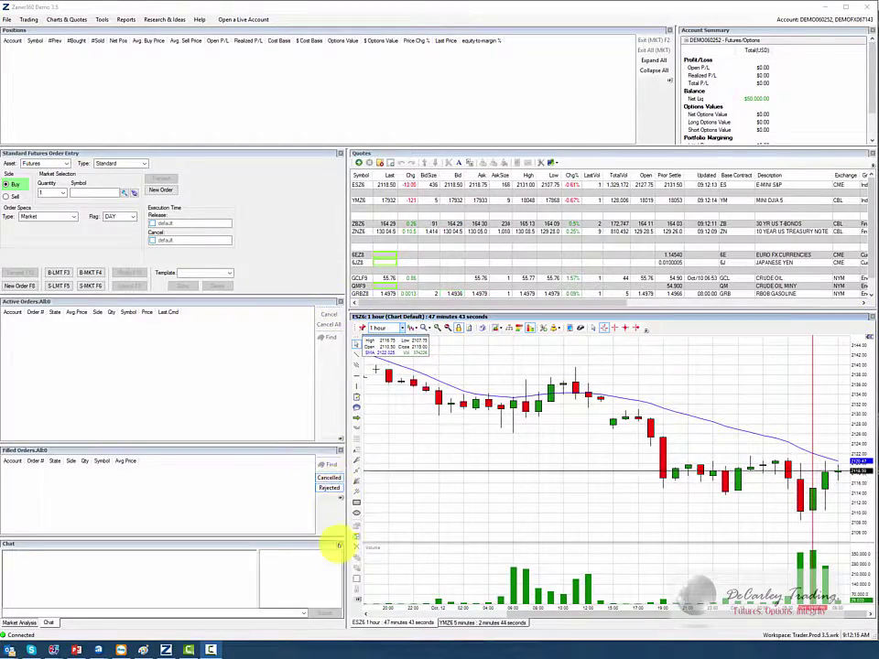
- Close the Chat panel with all its tabs, then turn on Locked Layout in Tools
left_click(338, 545)
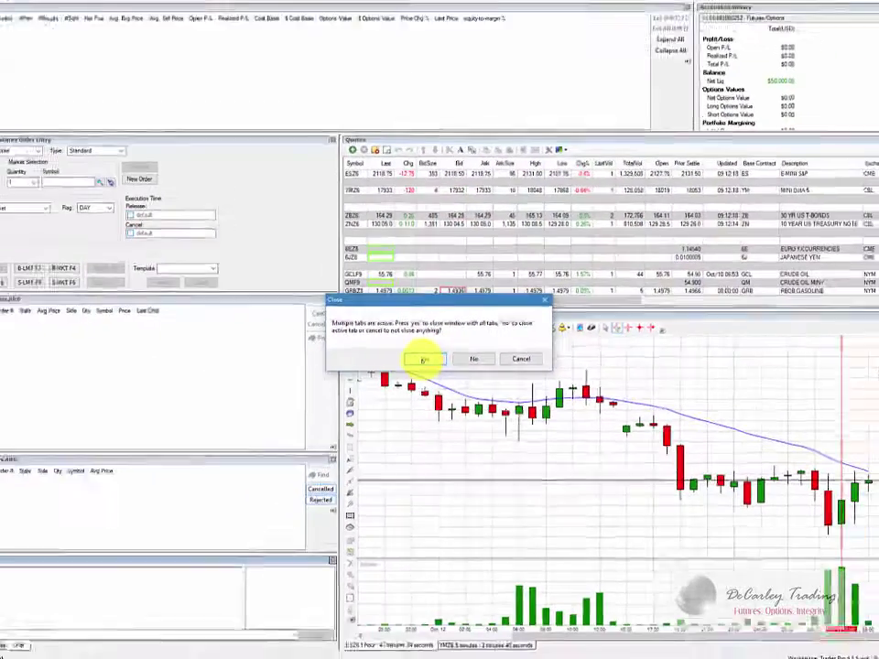
left_click(417, 378)
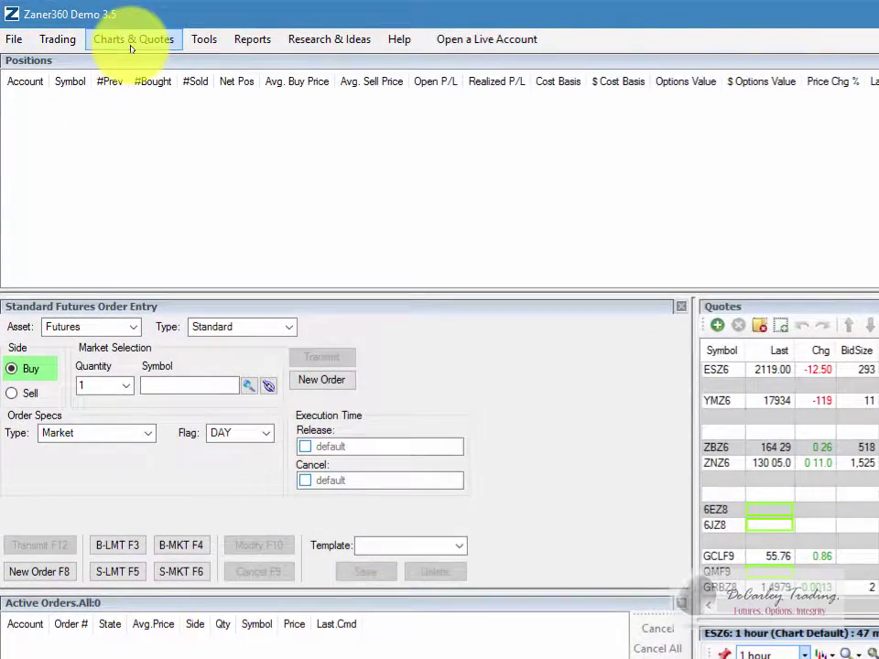
left_click(250, 38)
left_click(209, 41)
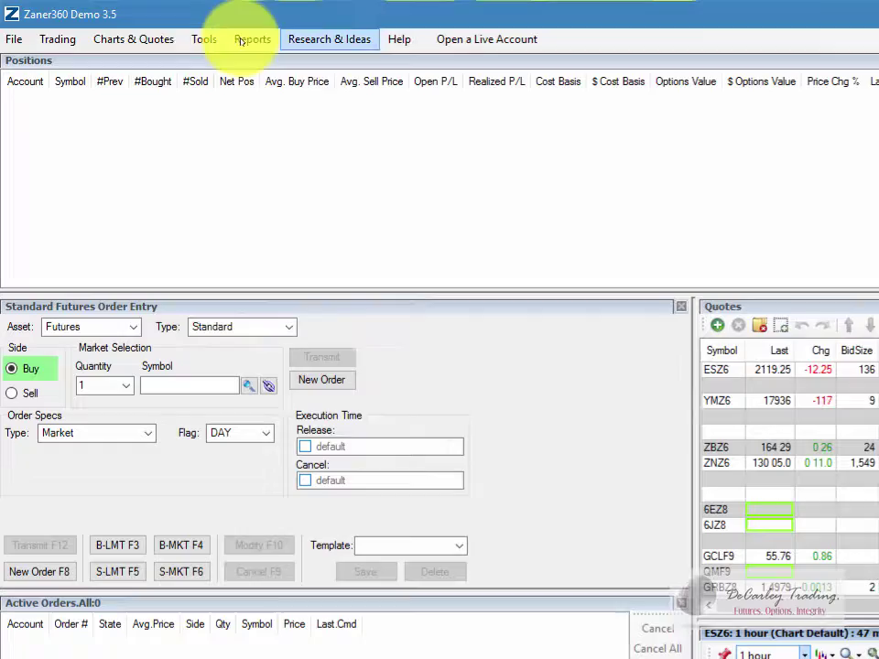
left_click(203, 38)
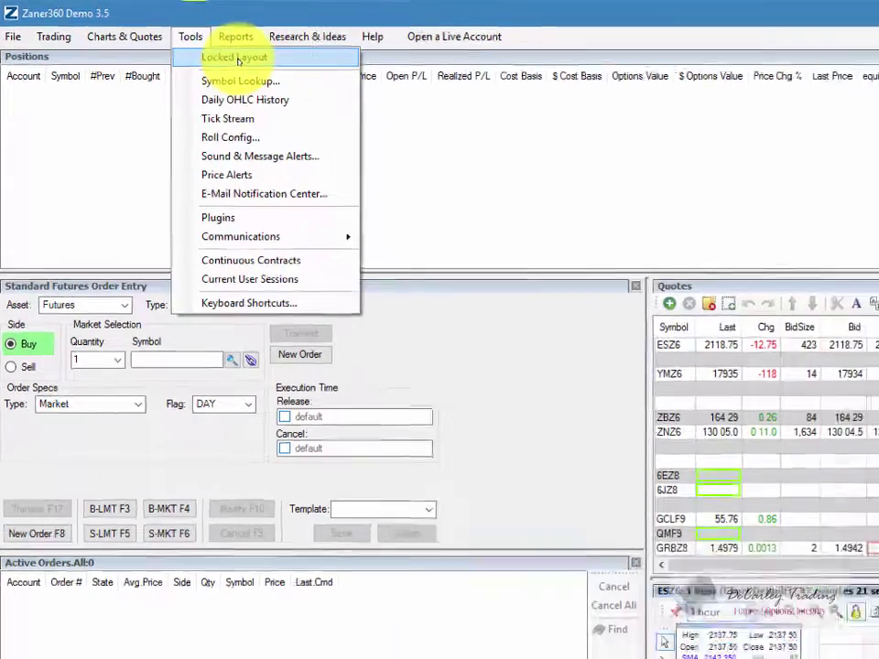
left_click(251, 62)
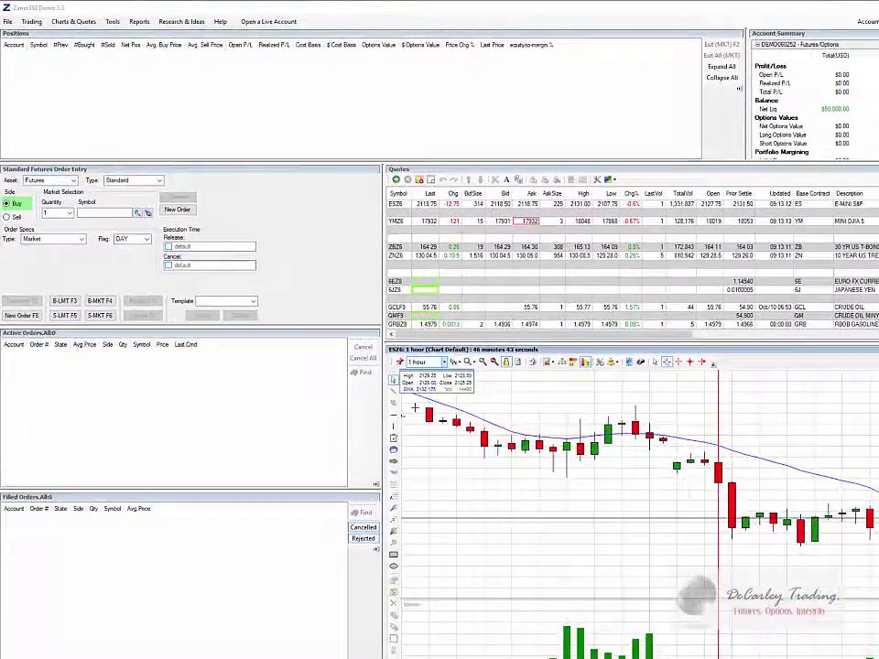
- Open the OEC Classic workspace from File > Workspaces, declining to save current changes
left_click(302, 364)
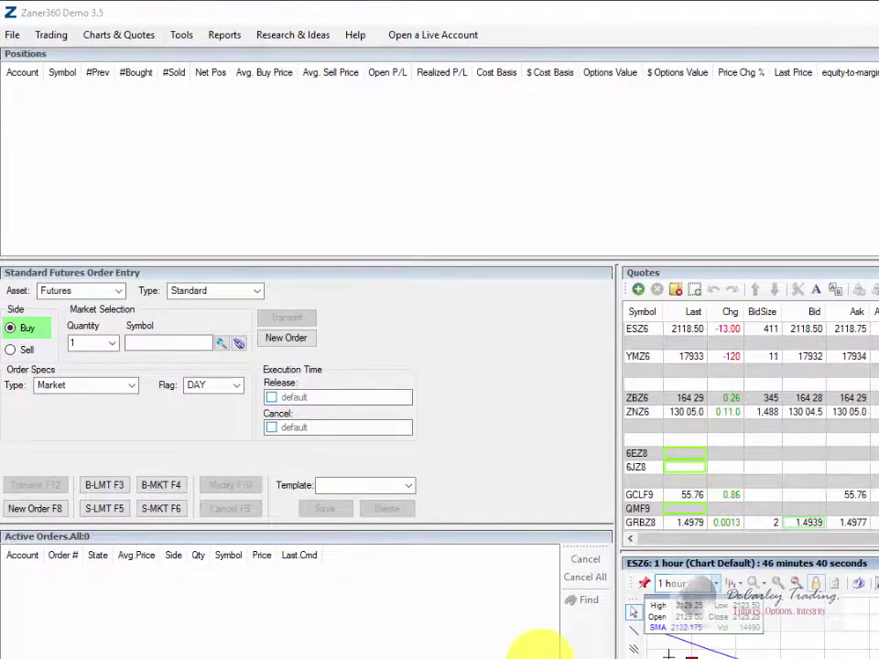
left_click(11, 35)
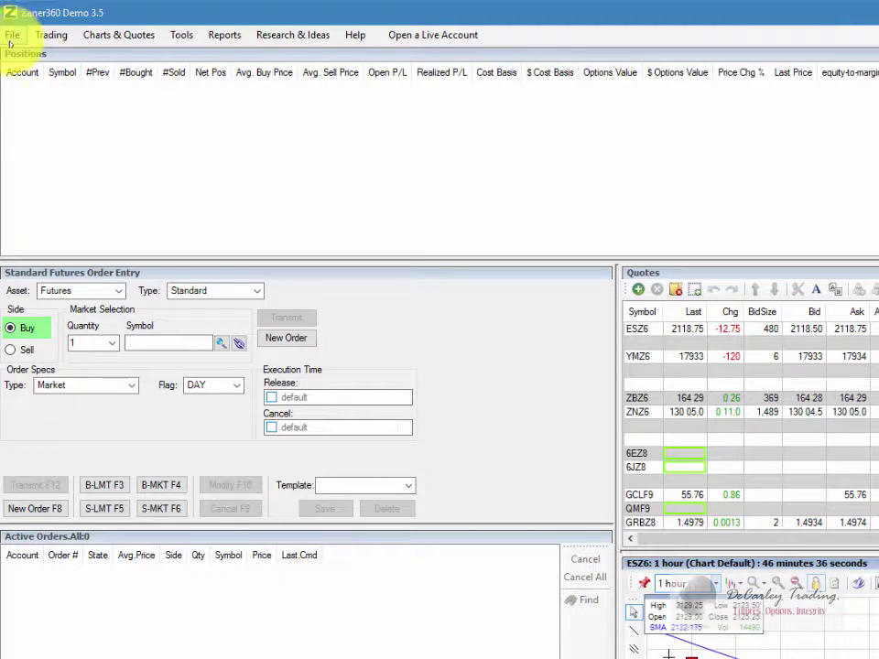
left_click(20, 37)
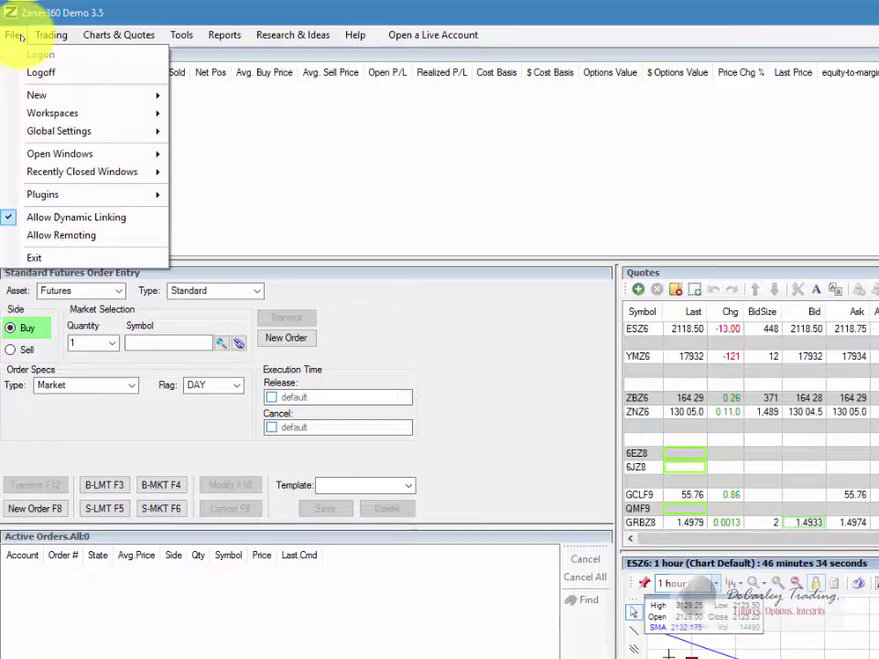
mouse_move(52, 114)
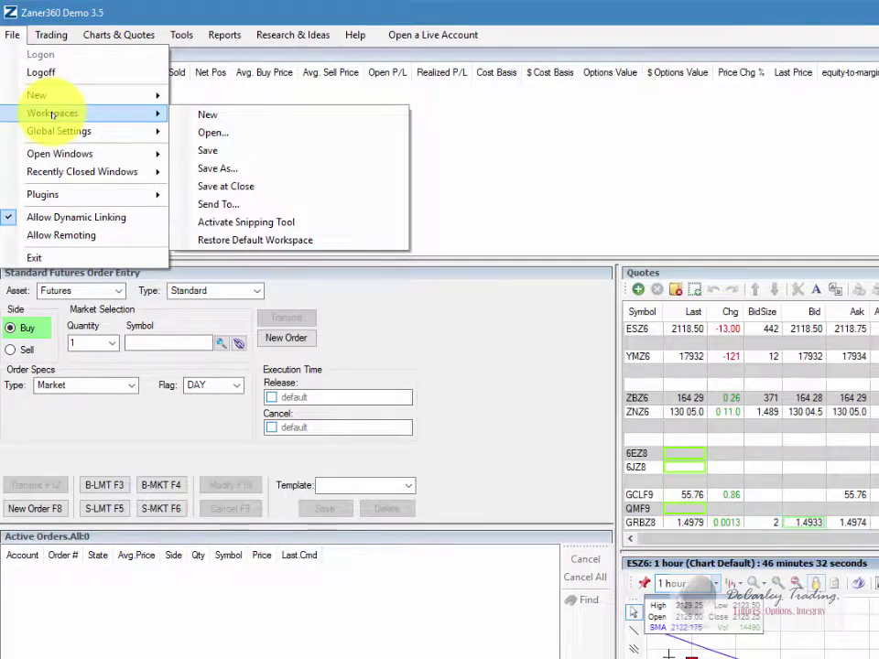
left_click(235, 134)
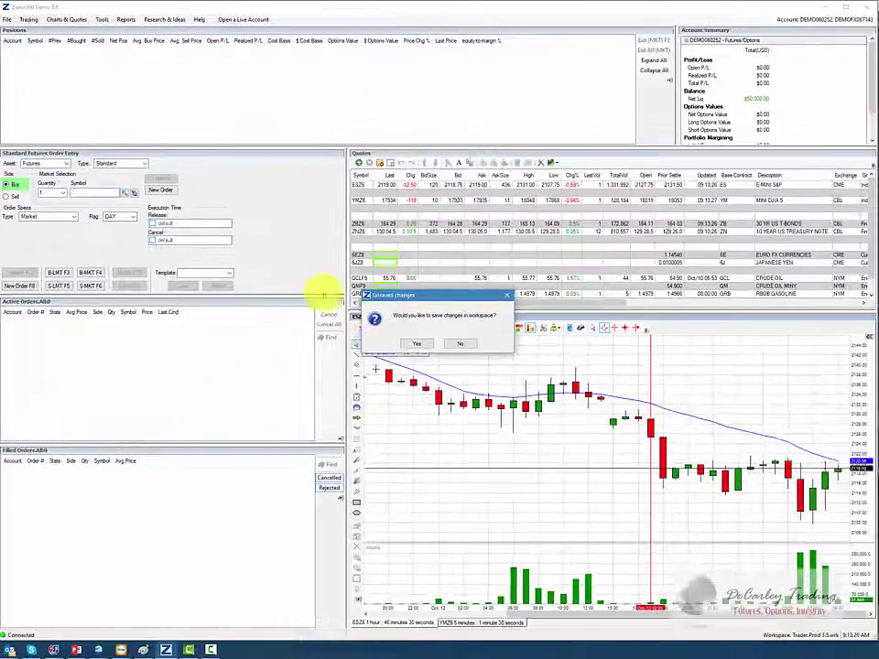
left_click(459, 345)
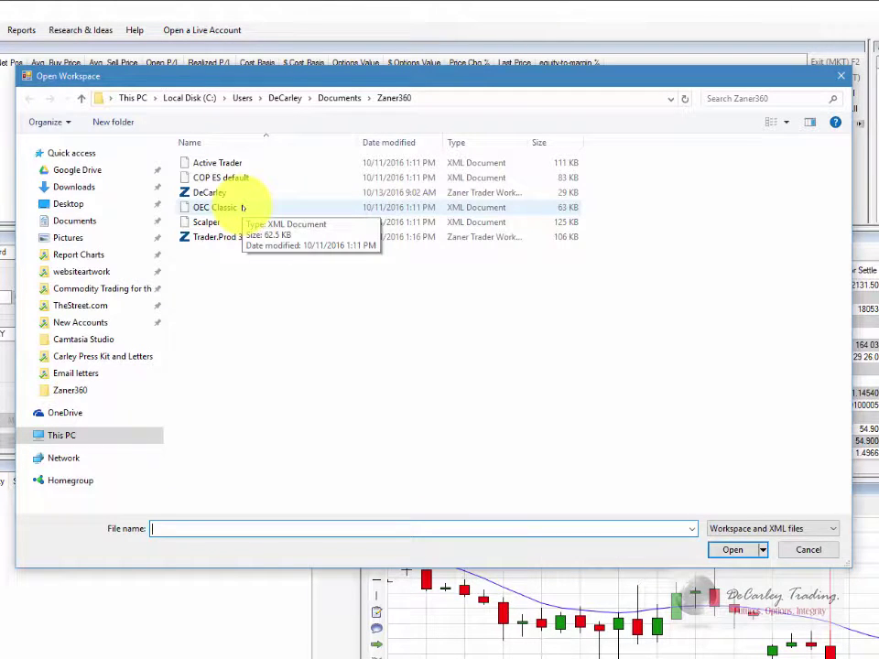
left_click(242, 207)
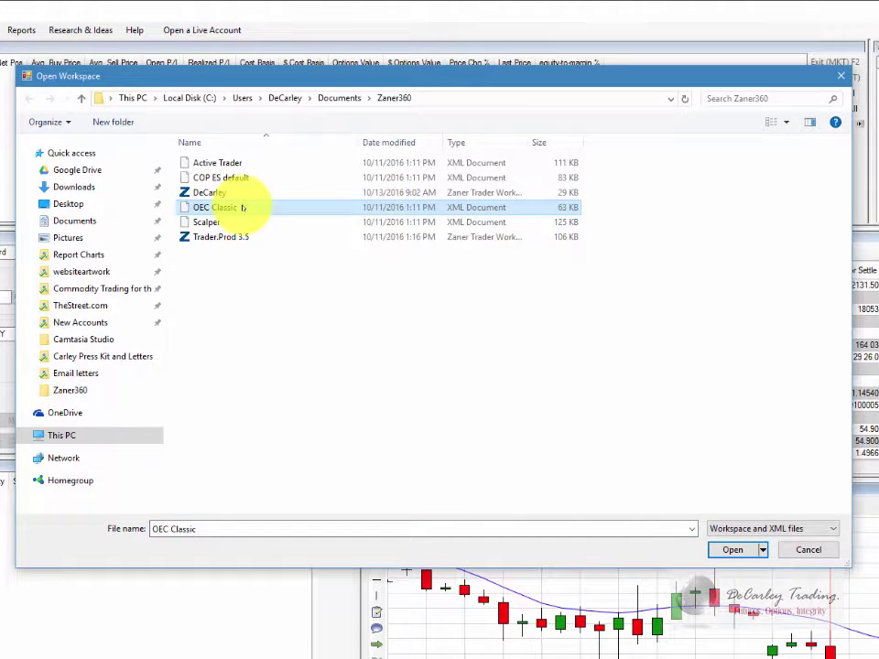
left_click(732, 549)
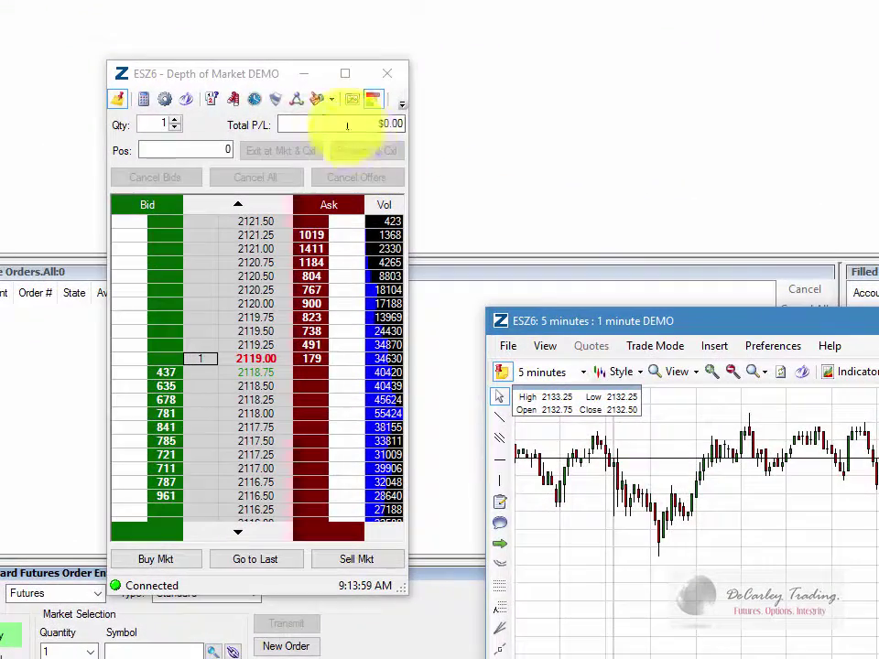
- Move the ESZ6 Depth of Market window lower, then close it
left_click_drag(265, 75, 276, 192)
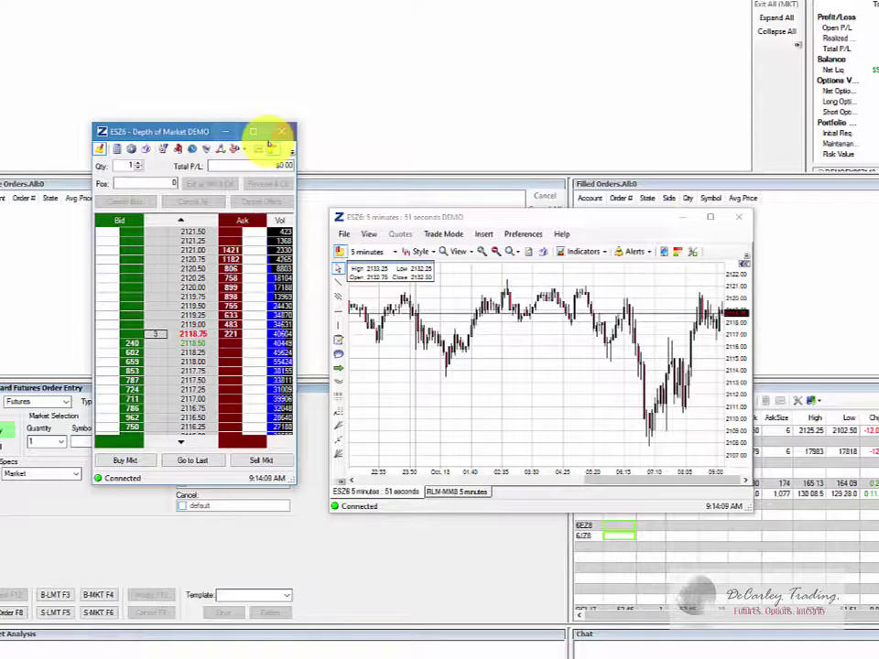
left_click(227, 132)
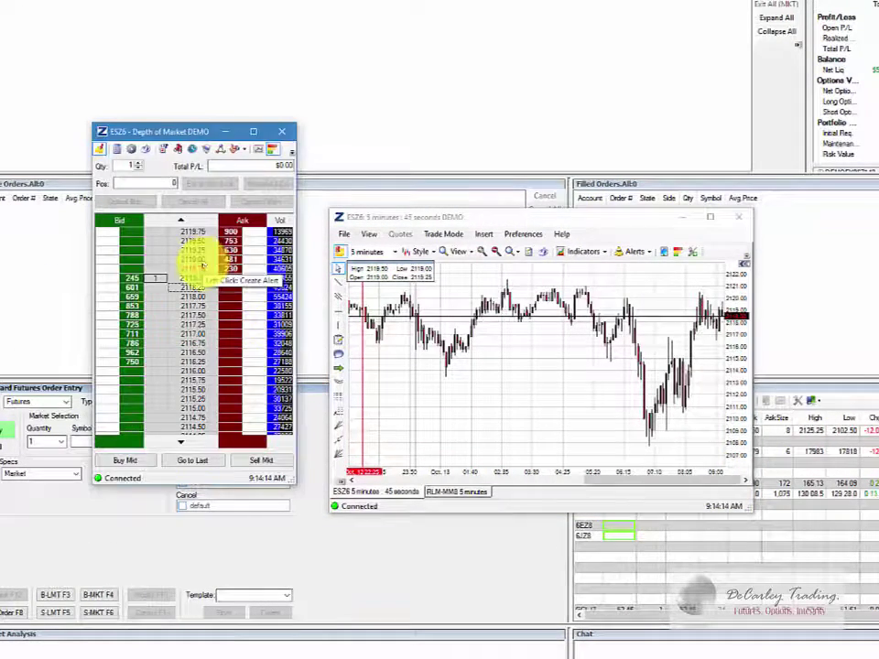
left_click(281, 135)
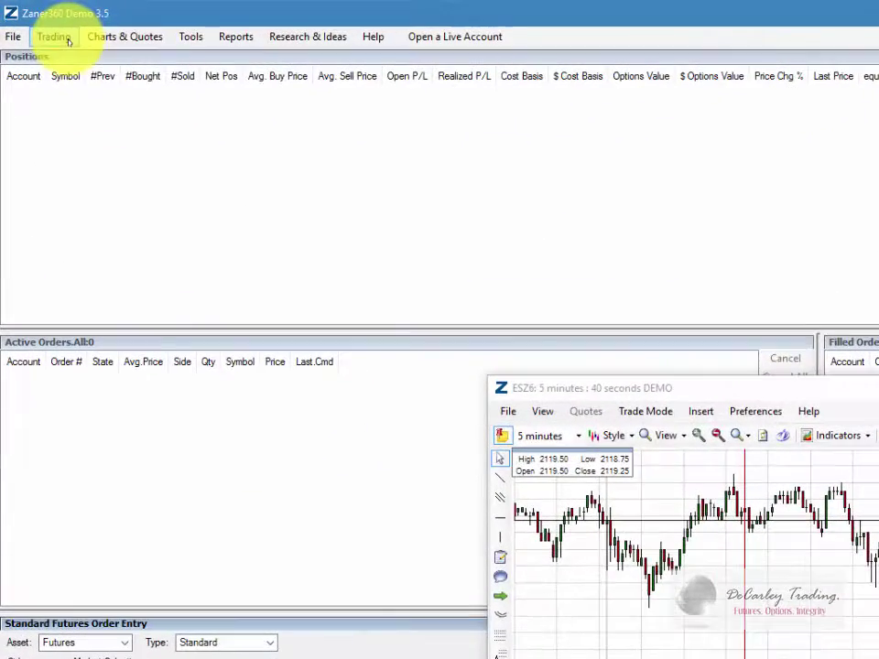
- Open a DOM order ticket in a new window via Trading > Order Tickets
left_click(53, 36)
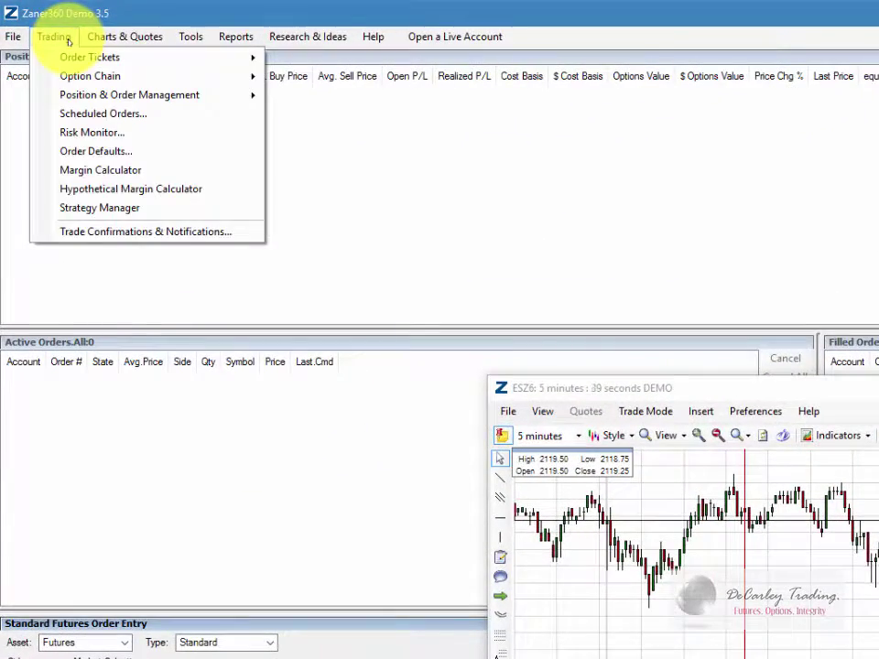
left_click(53, 37)
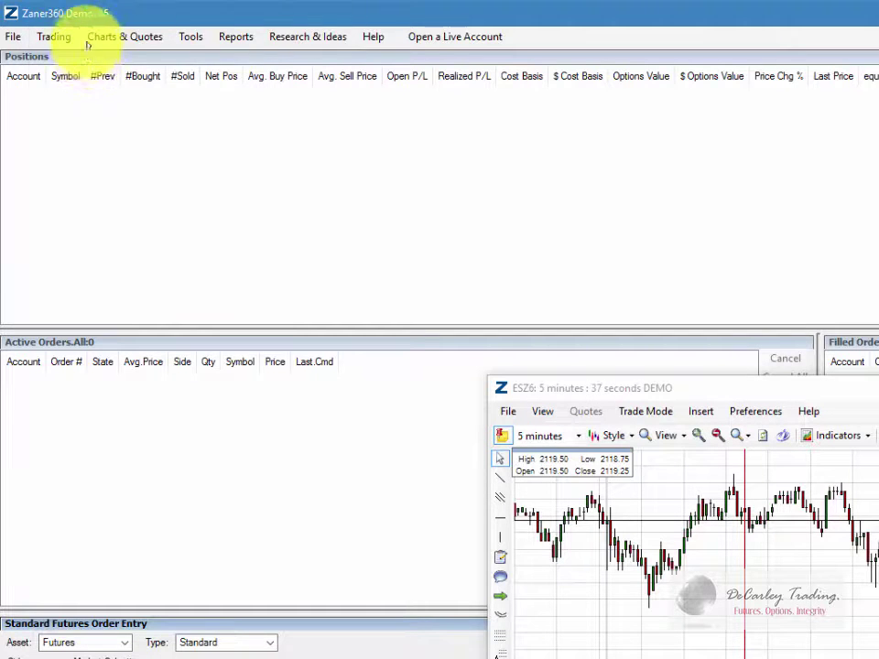
left_click(57, 37)
mouse_move(92, 62)
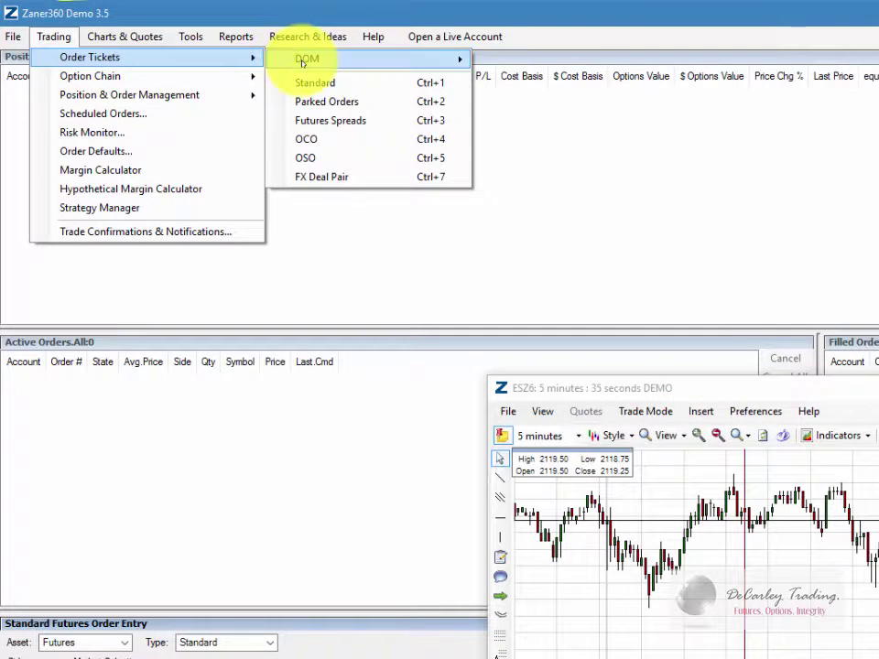
mouse_move(302, 60)
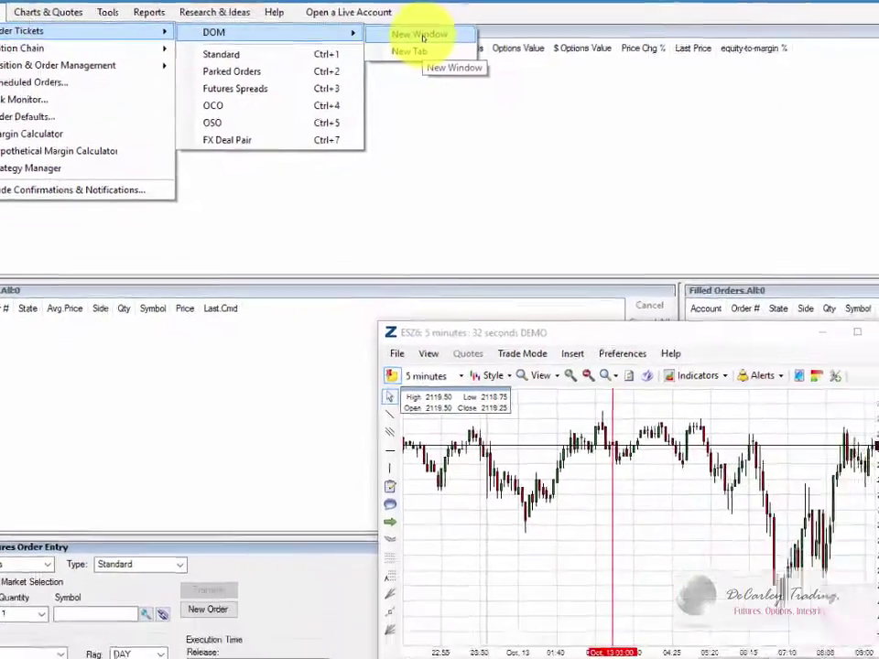
left_click(534, 61)
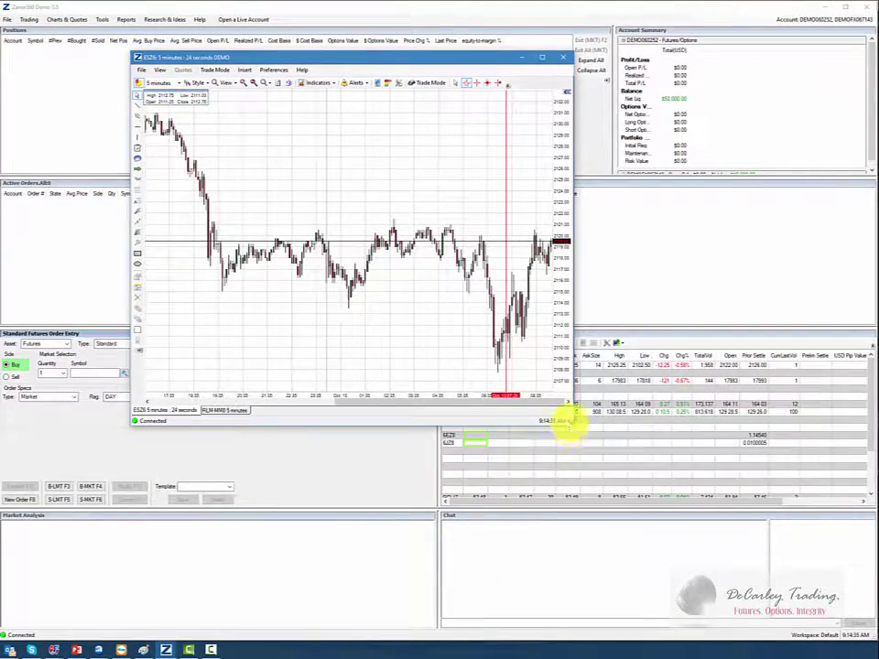
- Widen, heighten and lower the ESZ6 5-minute chart window, and uncheck its Independent option
left_click_drag(572, 424, 721, 465)
left_click_drag(496, 59, 500, 89)
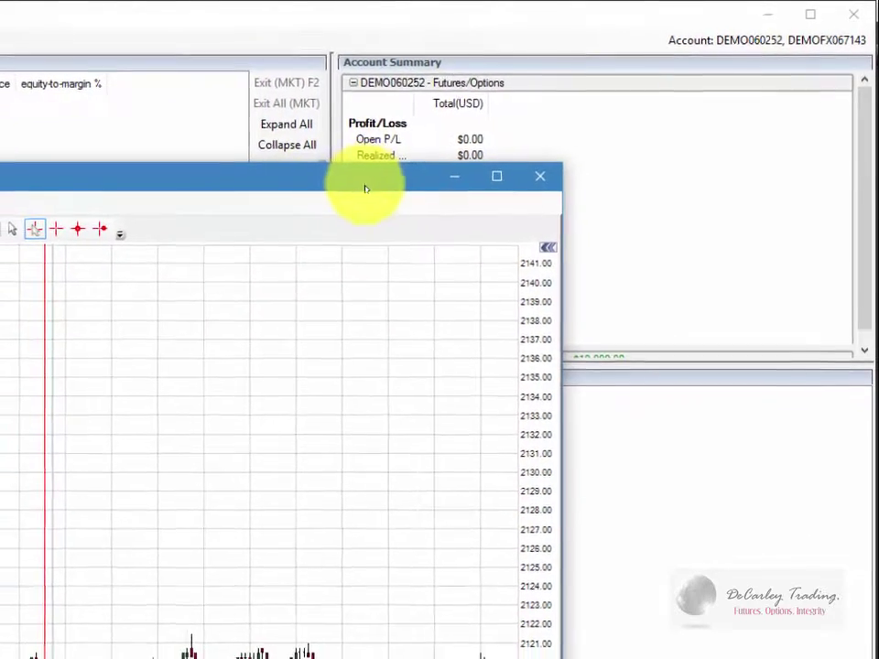
right_click(365, 188)
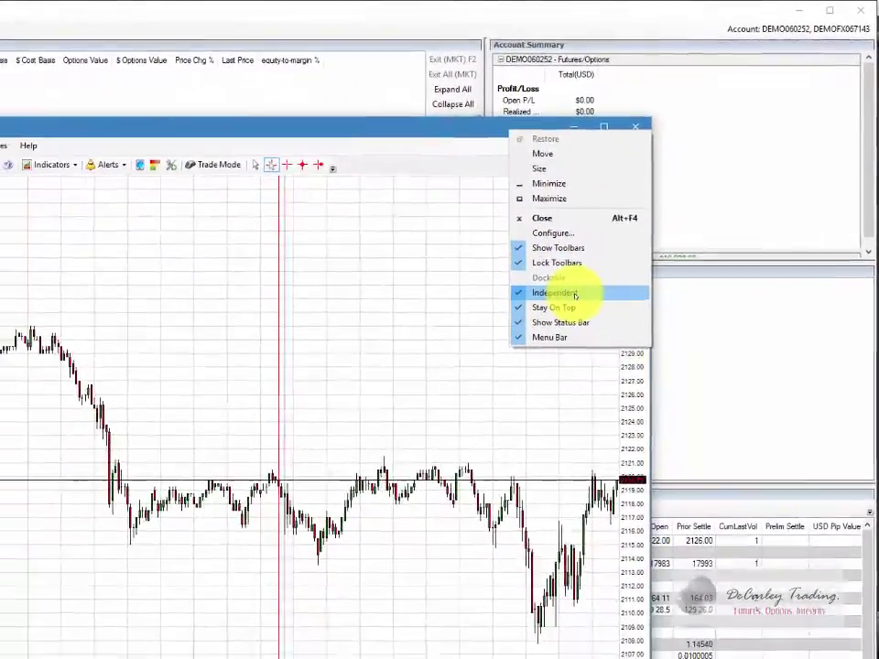
left_click(575, 293)
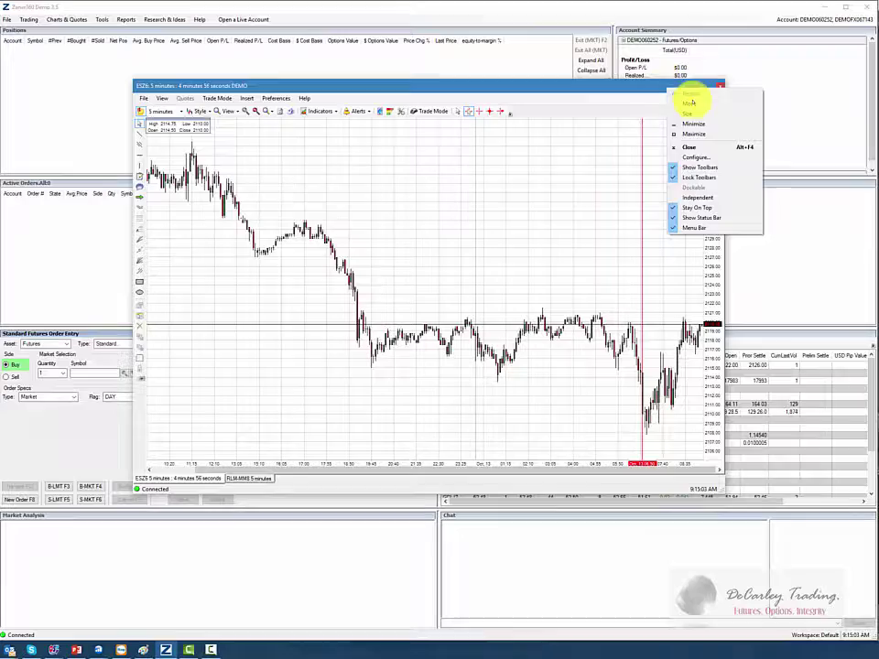
- Minimize the chart, unlock the layout, and close Market Analysis so the lower panels fill the gap
left_click(697, 197)
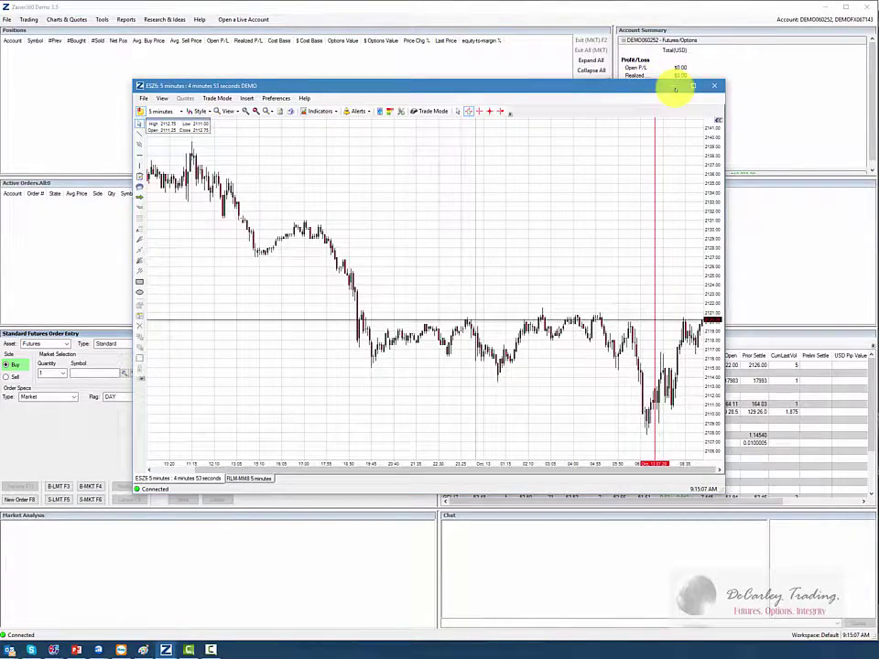
left_click(675, 87)
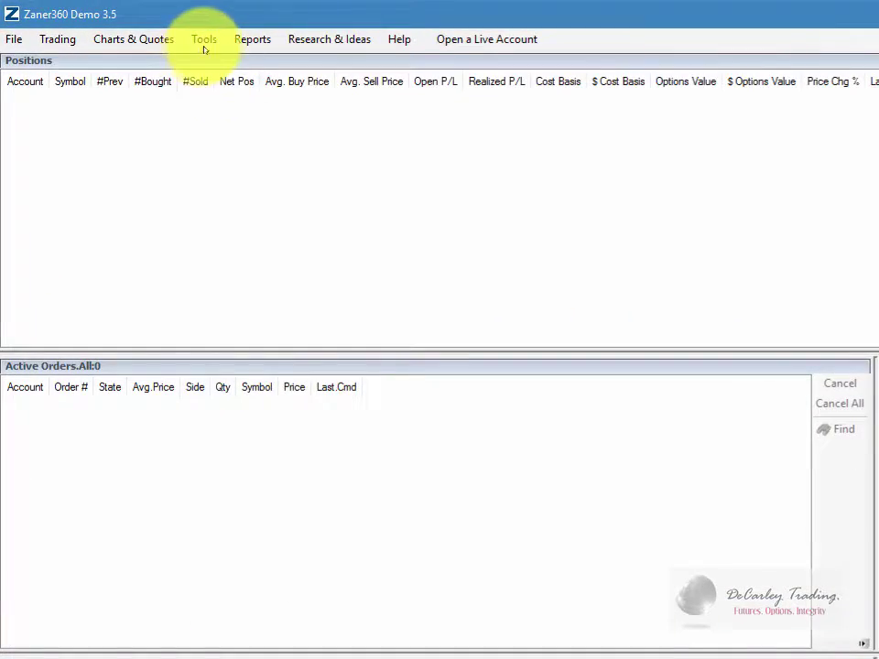
left_click(204, 40)
left_click(235, 58)
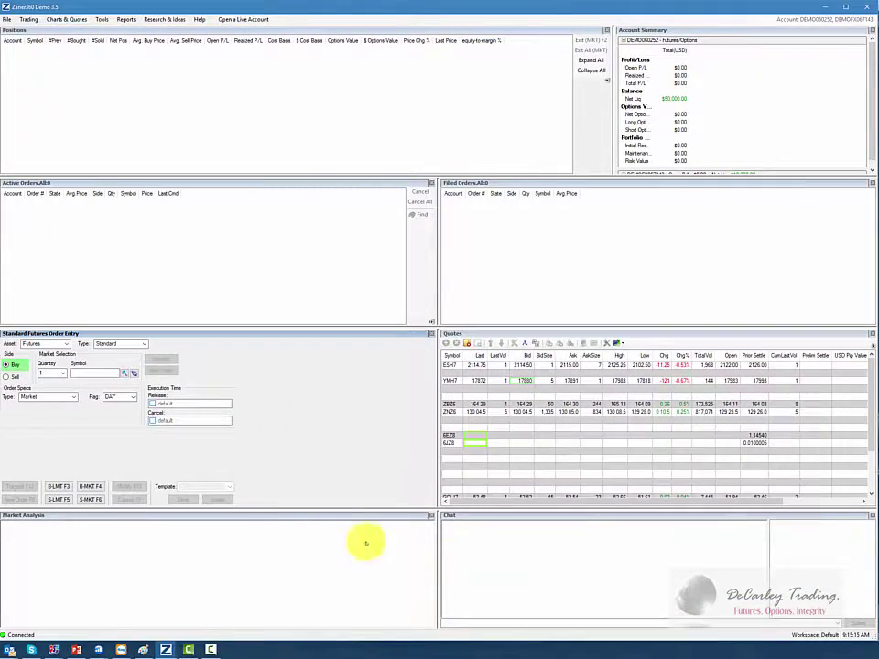
left_click(429, 515)
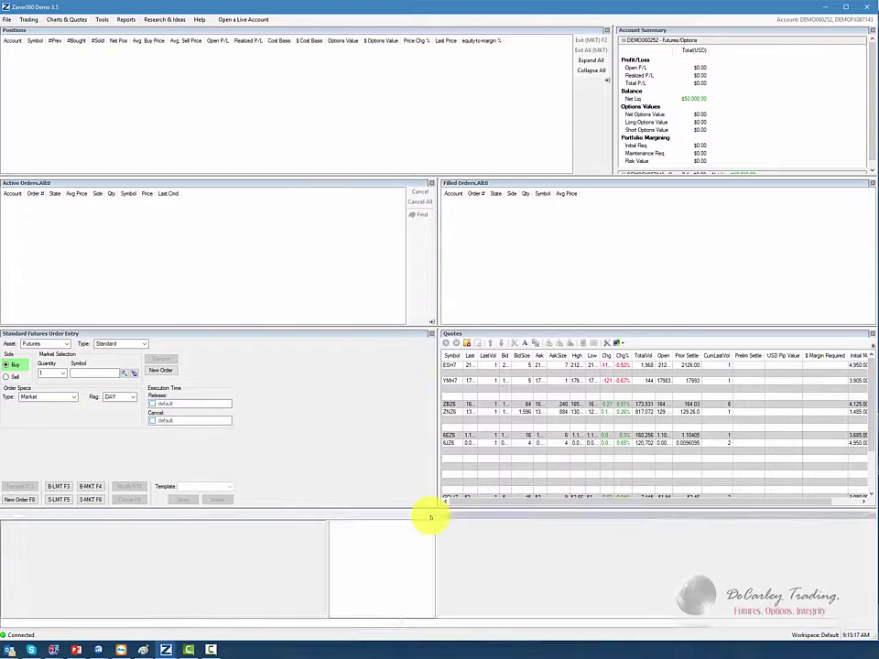
left_click_drag(430, 517, 866, 517)
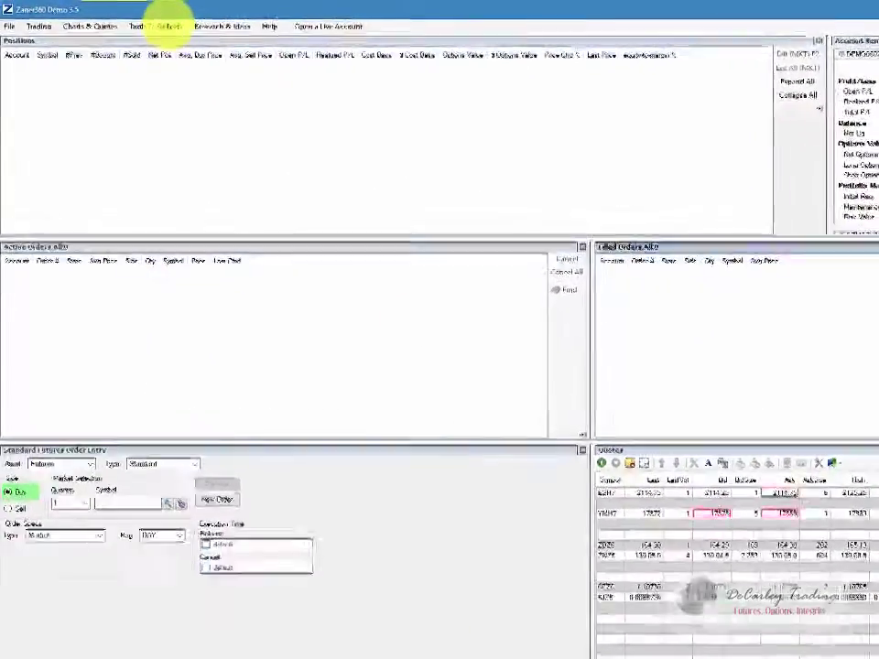
- Drag the splitters to make the order panels taller and widen Quotes into Order Entry
left_click(223, 25)
mouse_move(169, 26)
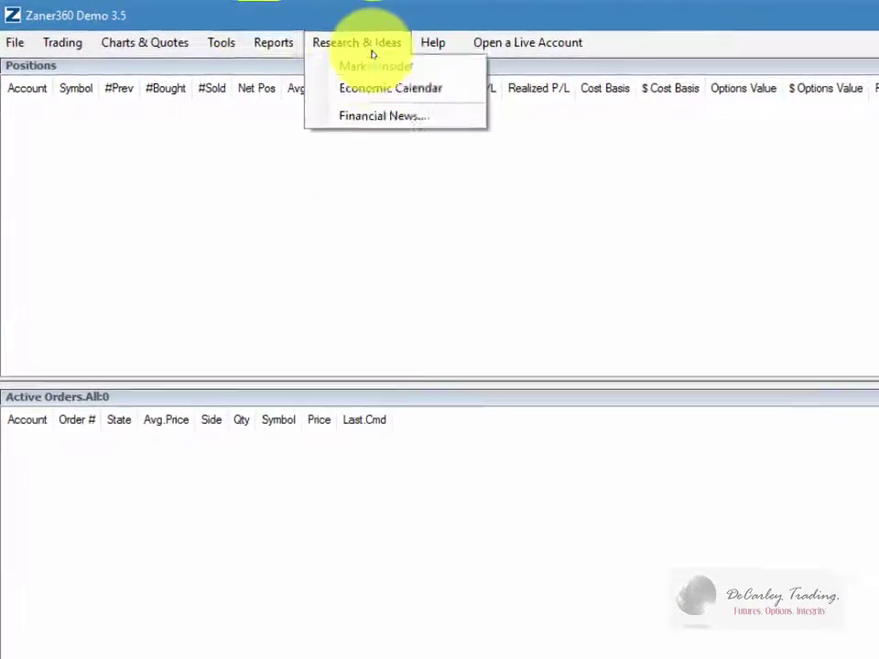
left_click(581, 38)
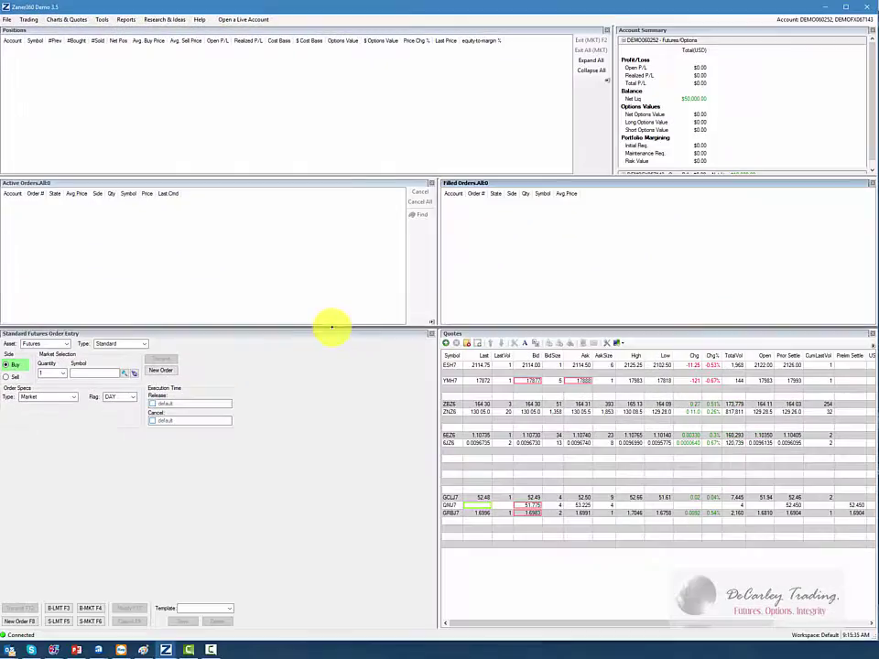
left_click_drag(334, 329, 334, 372)
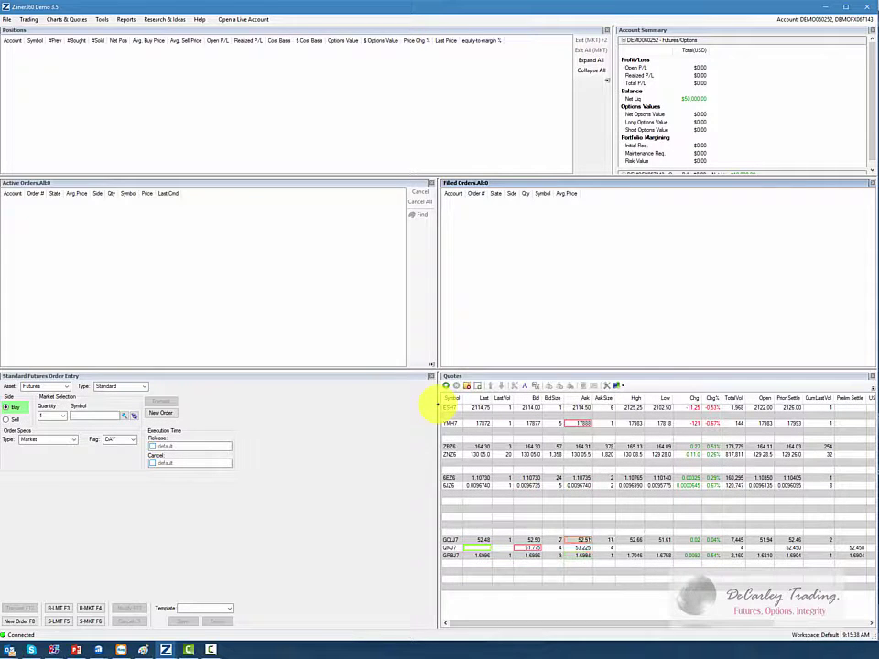
left_click_drag(432, 406, 374, 403)
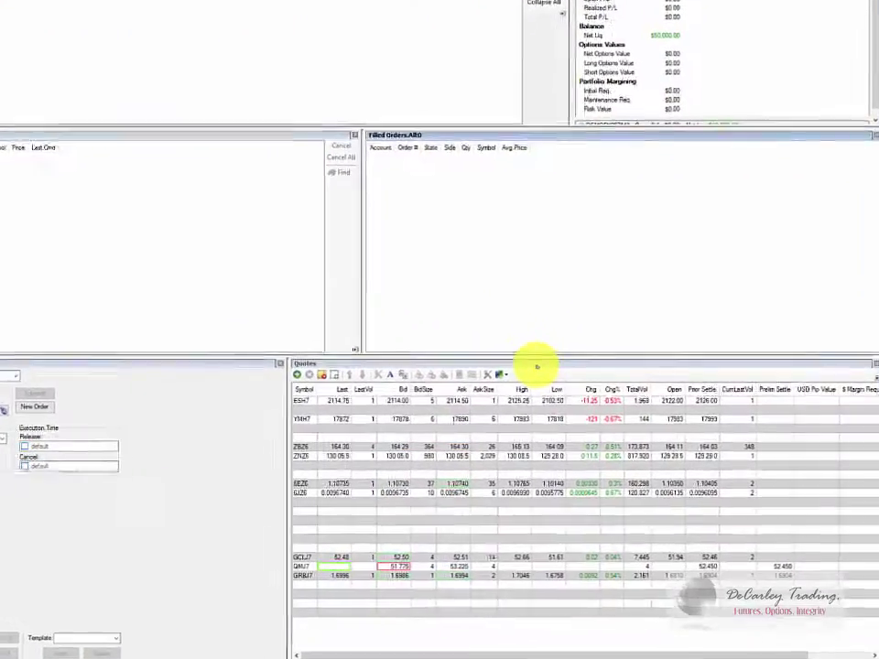
left_click_drag(576, 378, 555, 329)
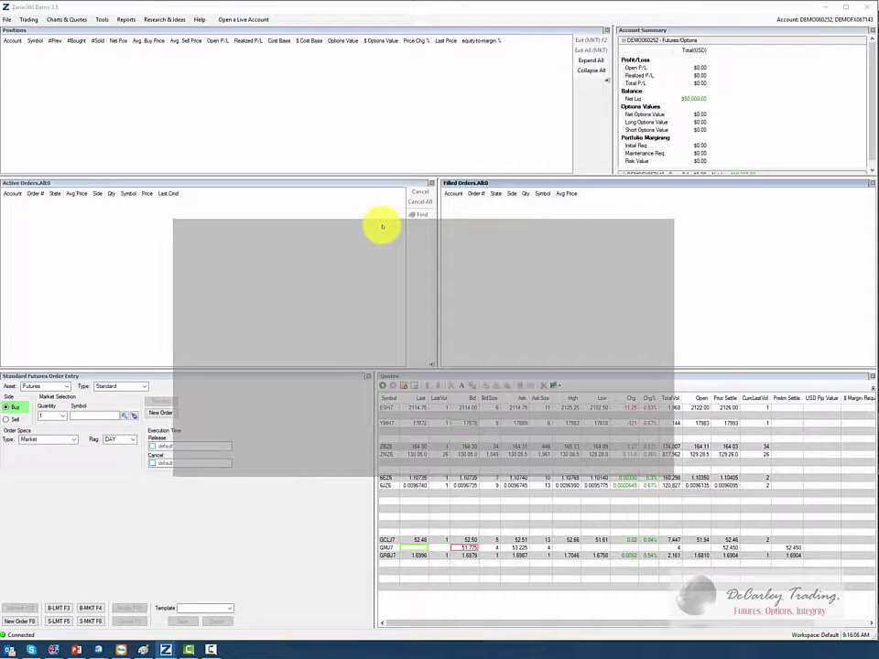
left_click_drag(383, 226, 585, 378)
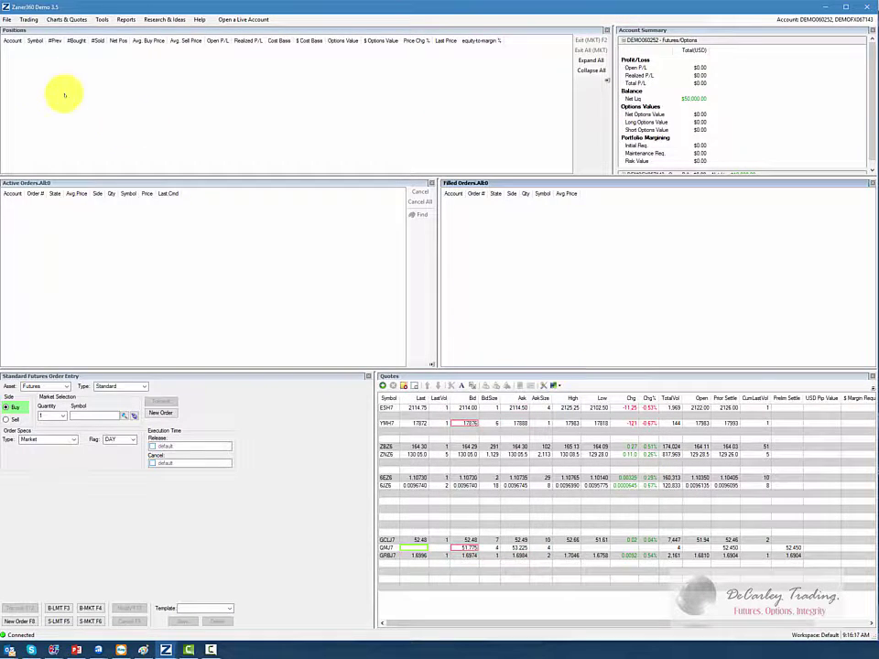
- Re-lock the layout and bring up the Save Workspace dialog from File > Workspaces
left_click(73, 19)
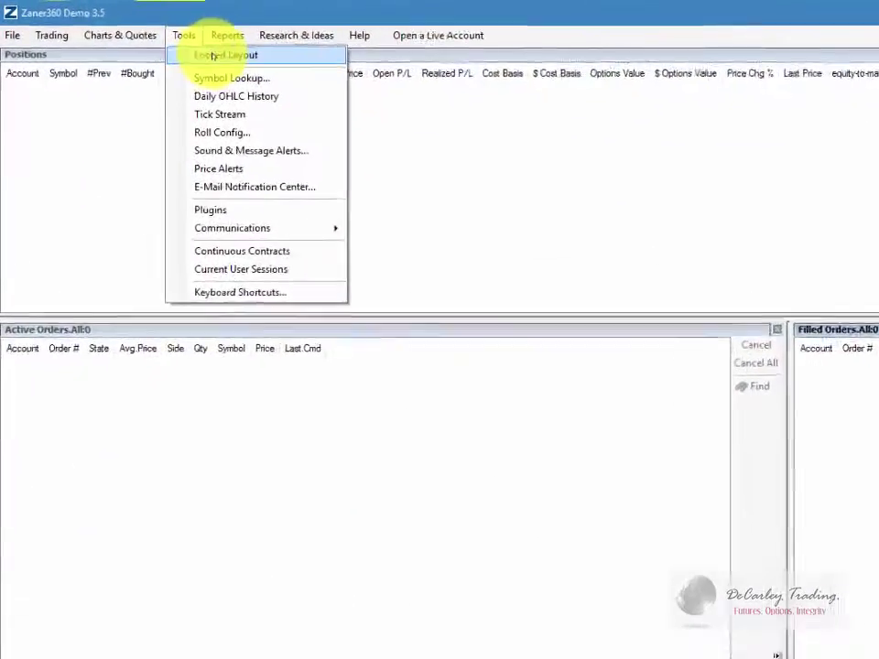
left_click(117, 30)
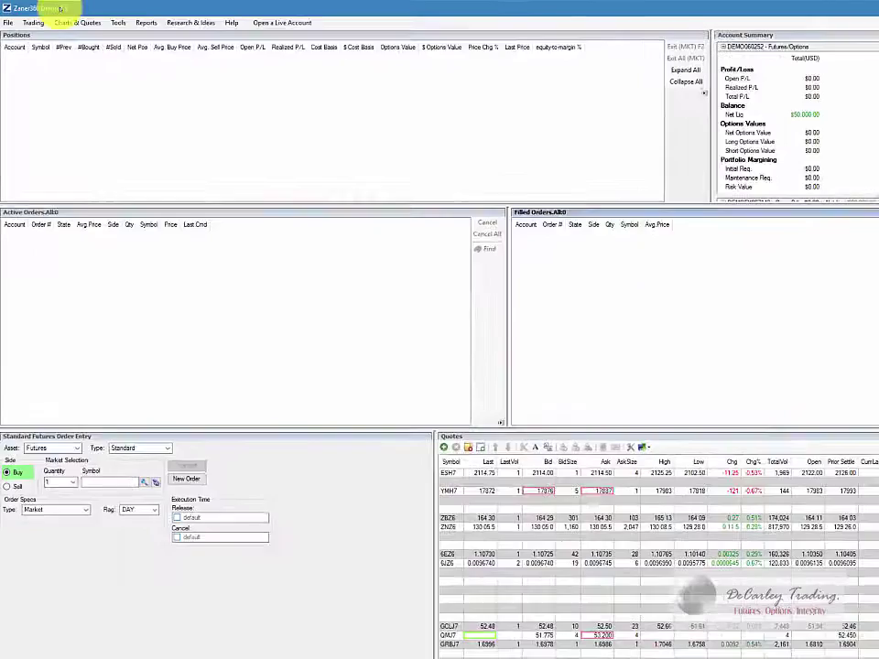
left_click(7, 22)
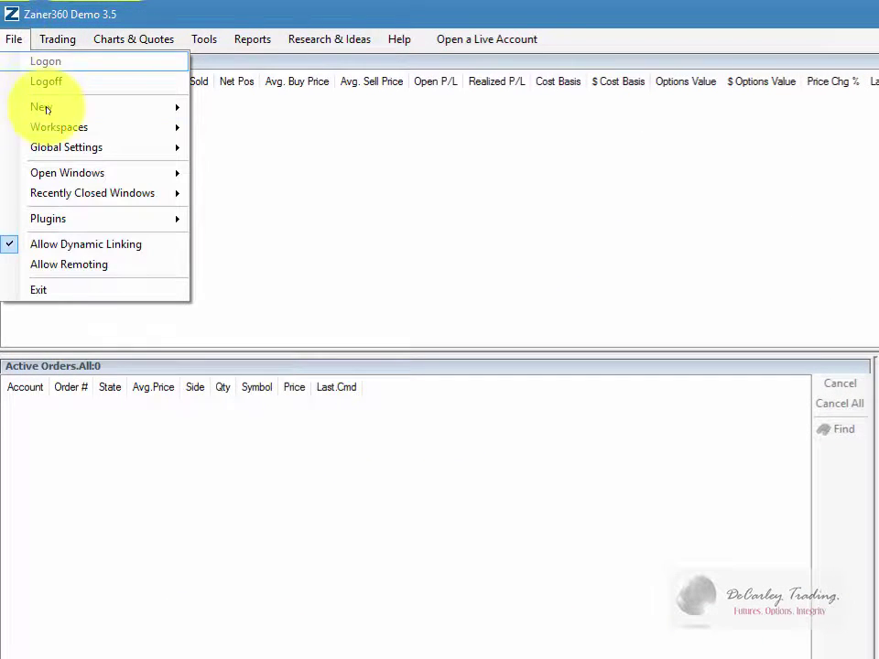
mouse_move(53, 135)
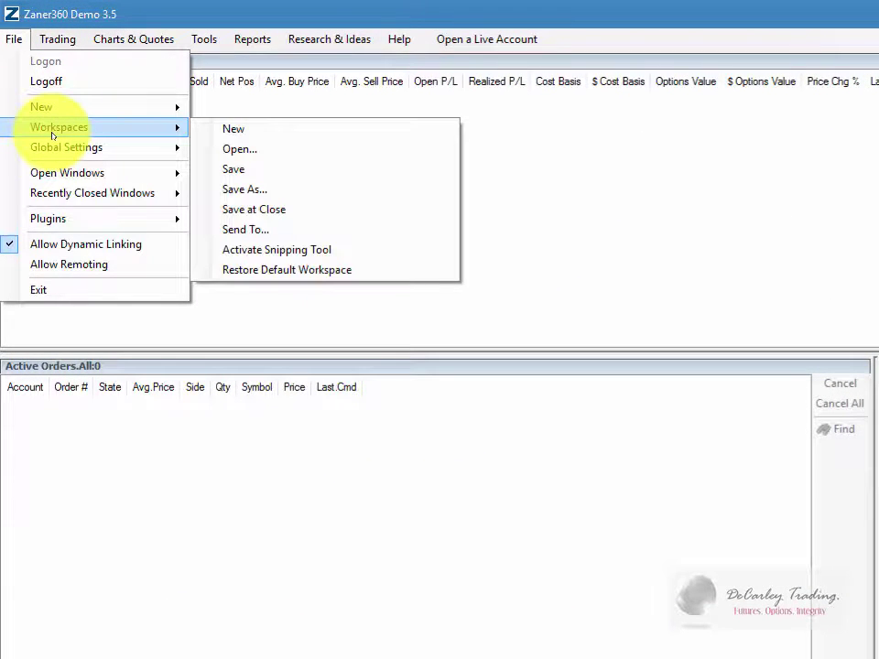
left_click(269, 169)
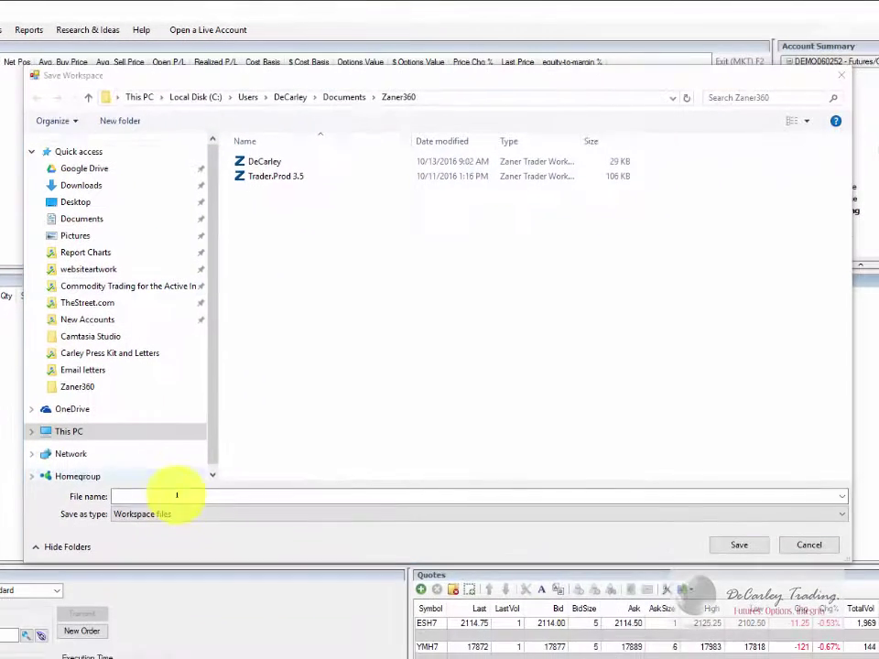
- Save the layout as DeCarley.wrk, overwriting the existing DeCarley workspace file
left_click(197, 494)
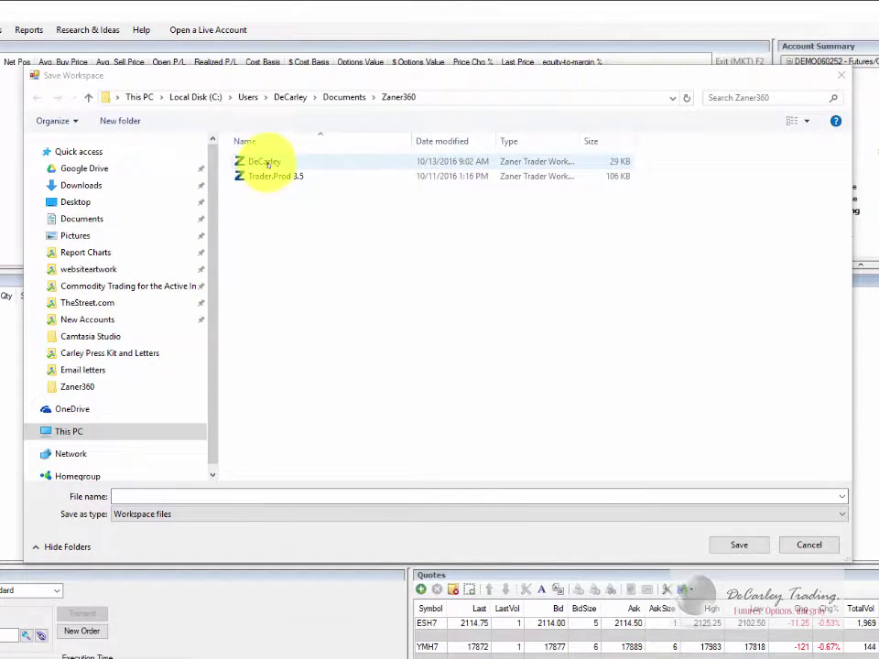
left_click(261, 161)
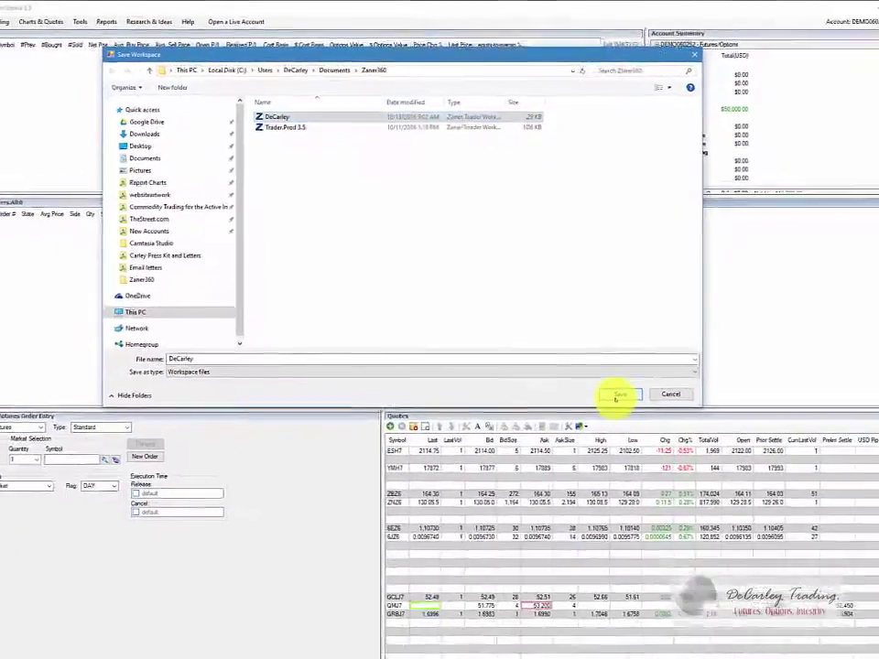
left_click(738, 544)
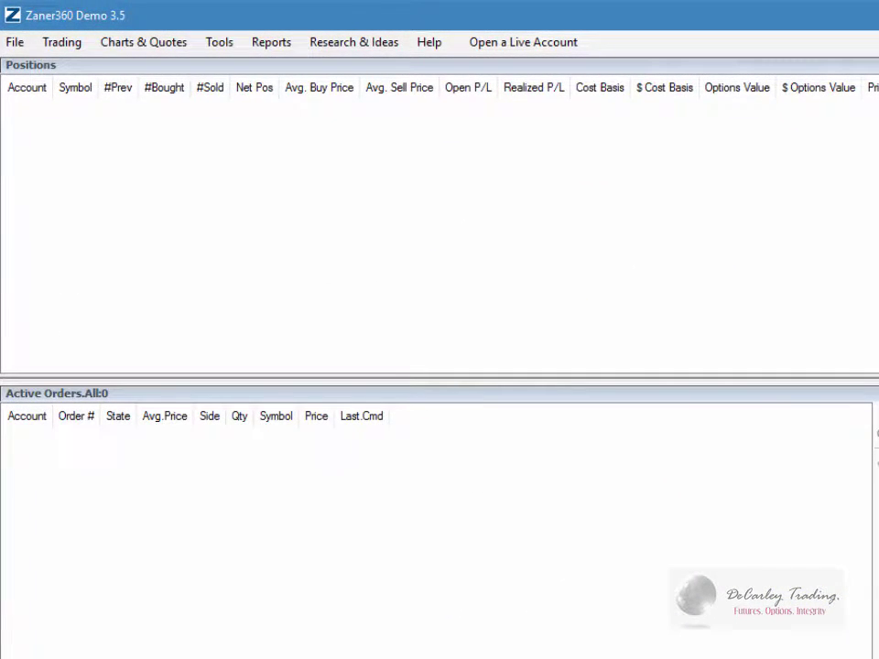
- Open the Scalper workspace through File > Workspaces > Open
left_click(14, 42)
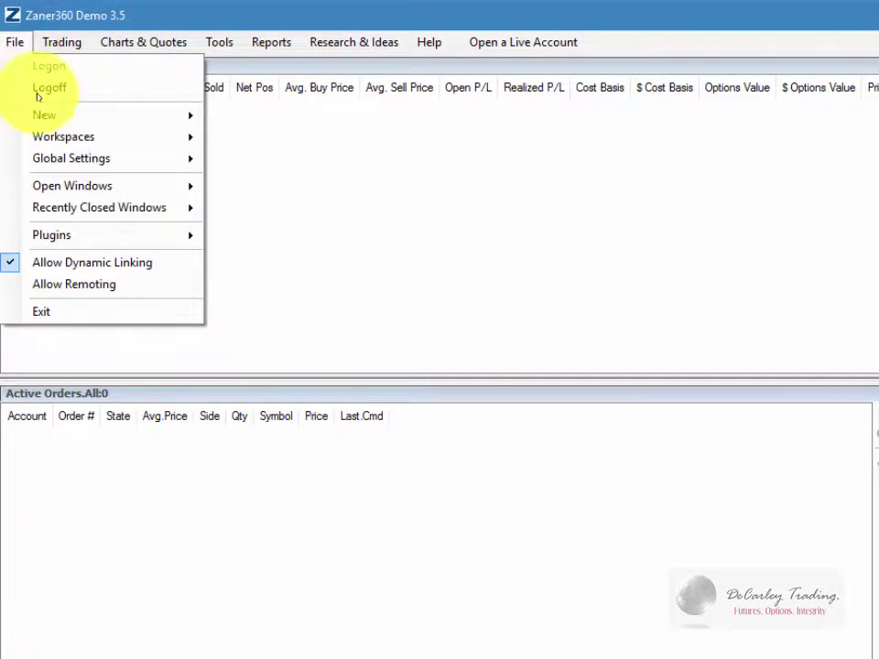
mouse_move(105, 137)
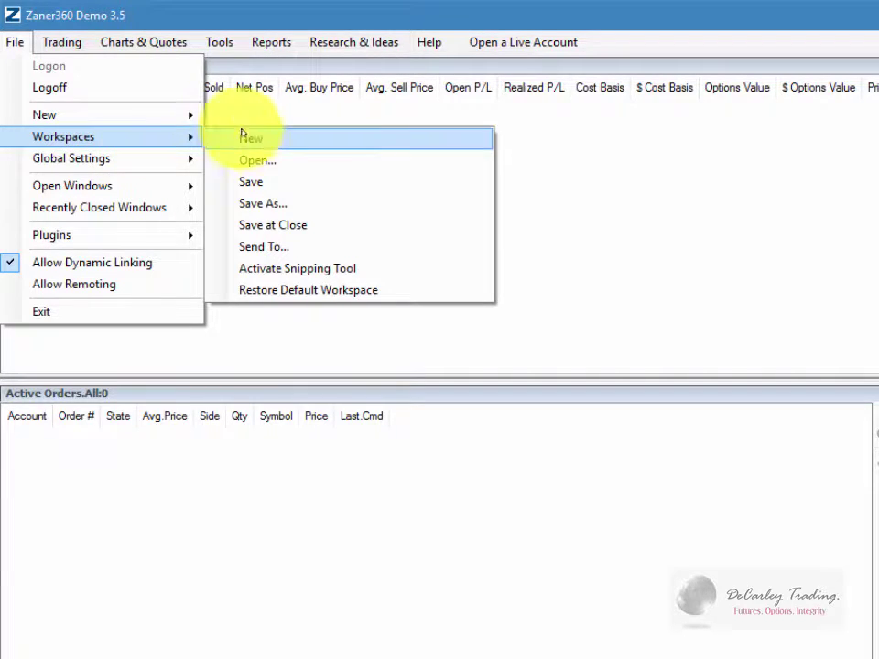
left_click(252, 160)
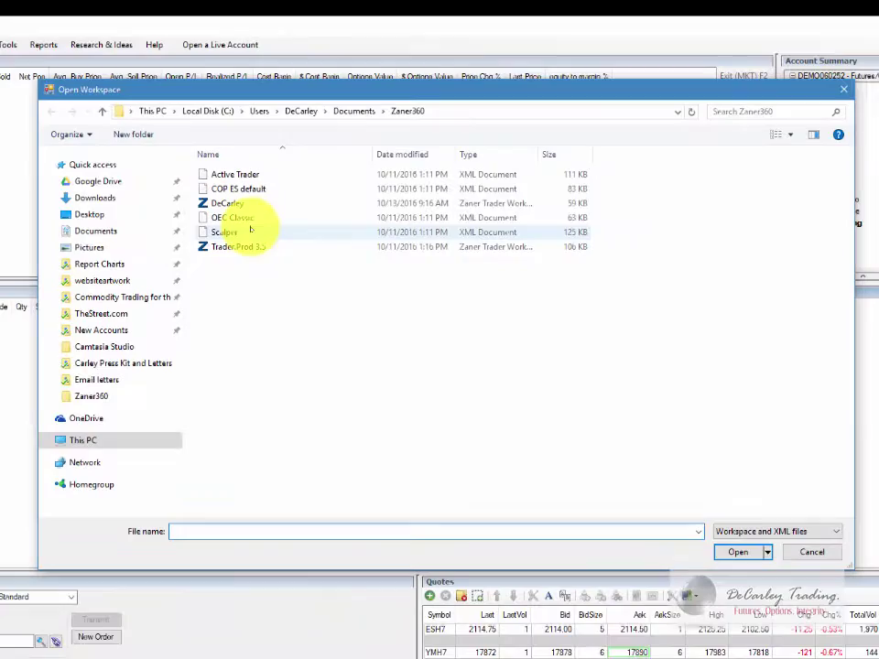
left_click(293, 245)
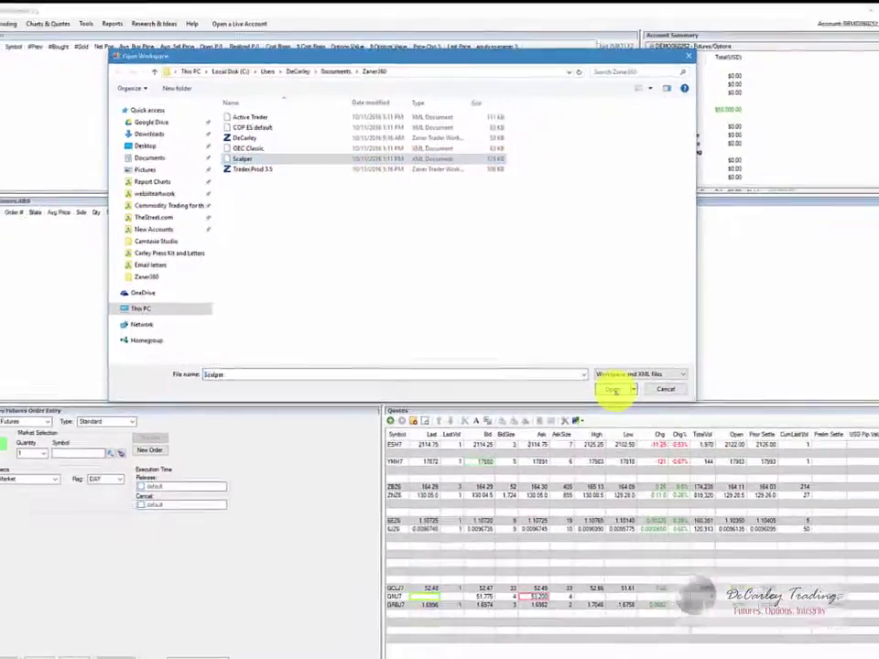
left_click(735, 551)
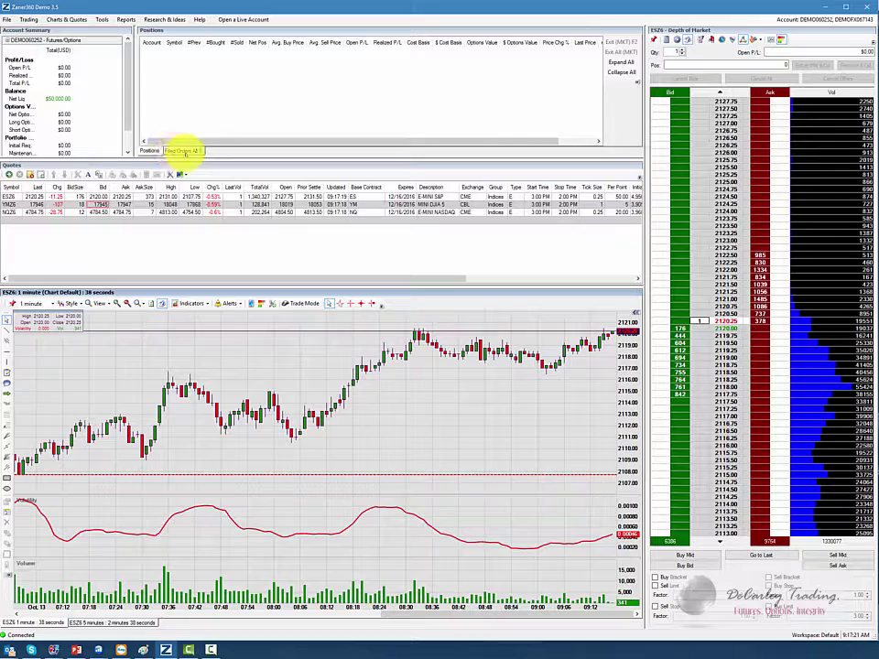
- Check the Filled Orders list, then return the top panel to the empty Positions grid
left_click(182, 151)
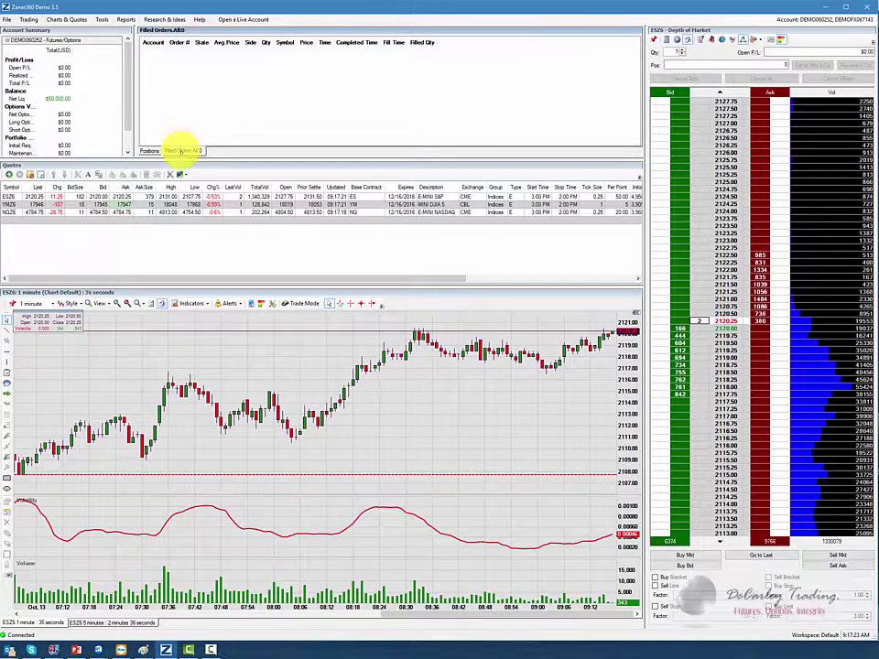
left_click(148, 151)
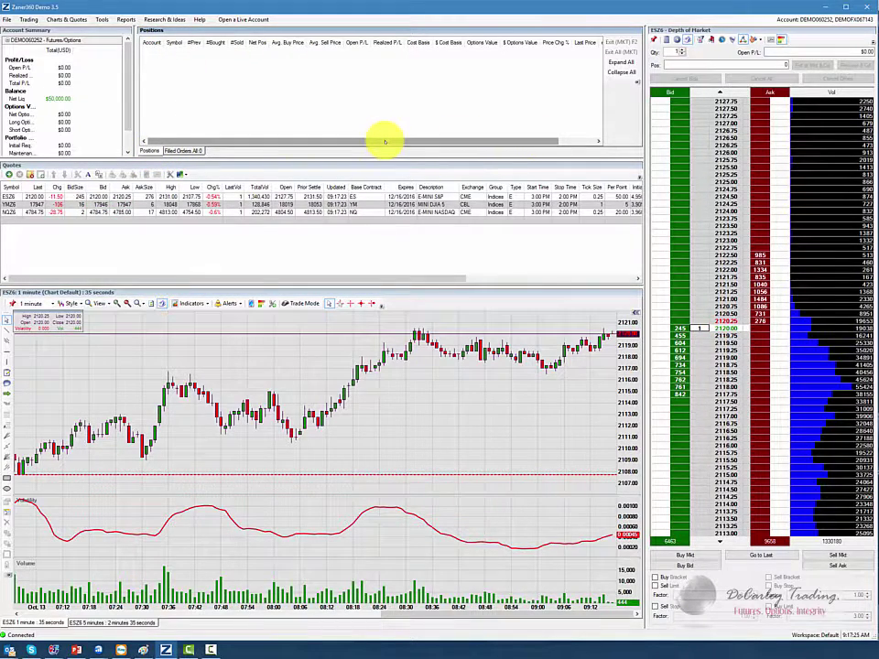